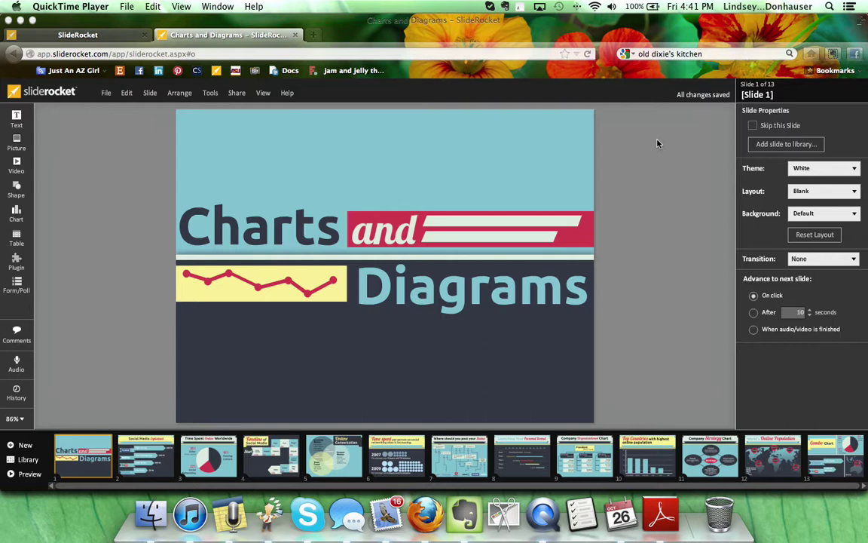
Step: Browse the gallery of sample presentations in Get Inspiration, then return to the Charts and Diagrams presentation
click(115, 42)
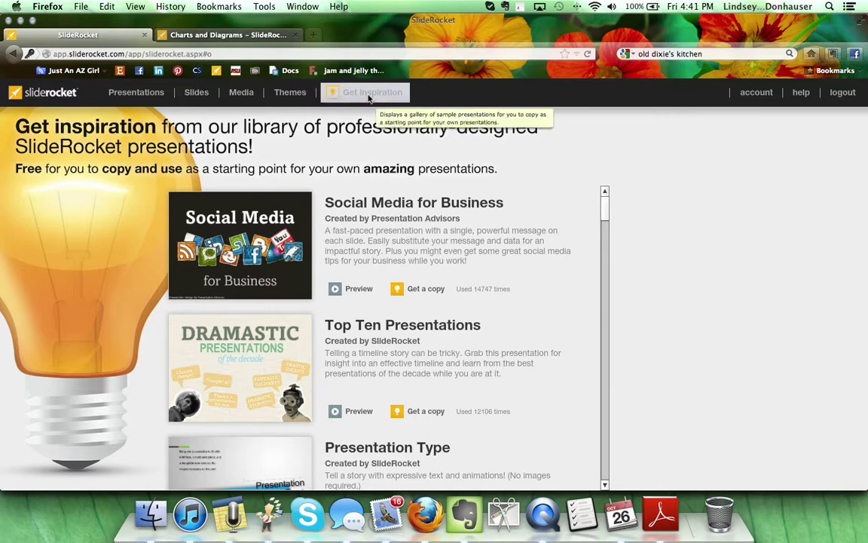
drag(605, 205, 620, 420)
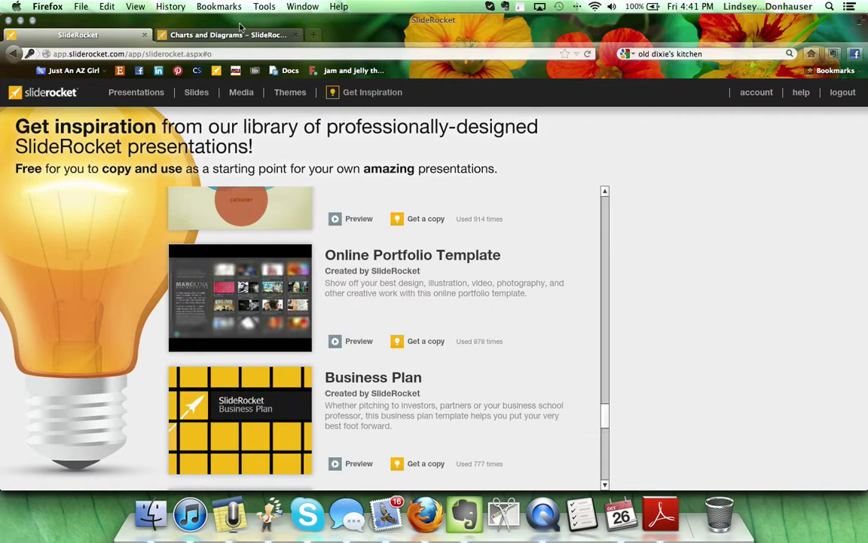
click(231, 35)
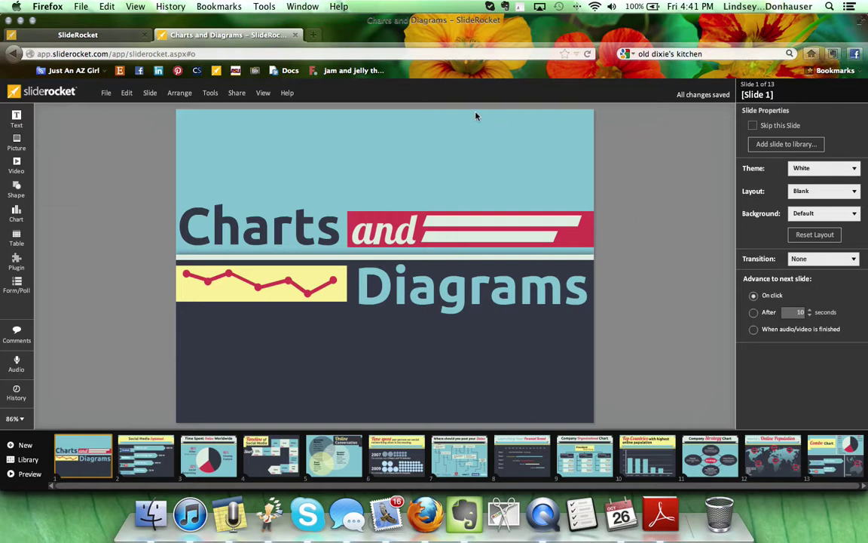
Step: Show the notes area beneath the first slide and enlarge it to more than a third of the editor's height
click(263, 93)
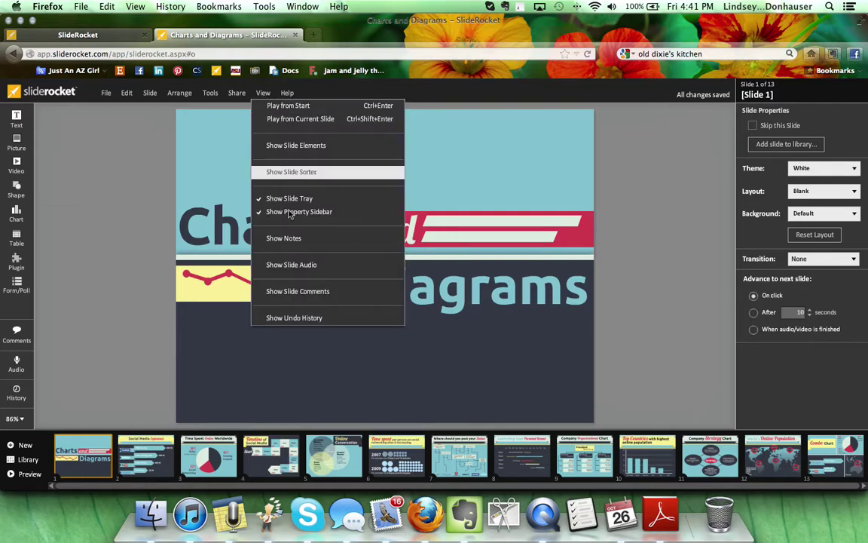
click(284, 240)
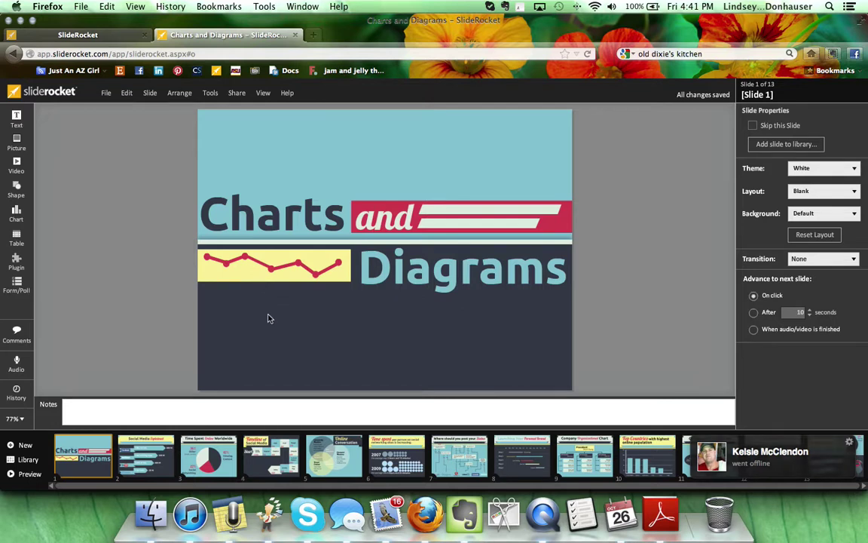
drag(299, 397, 320, 260)
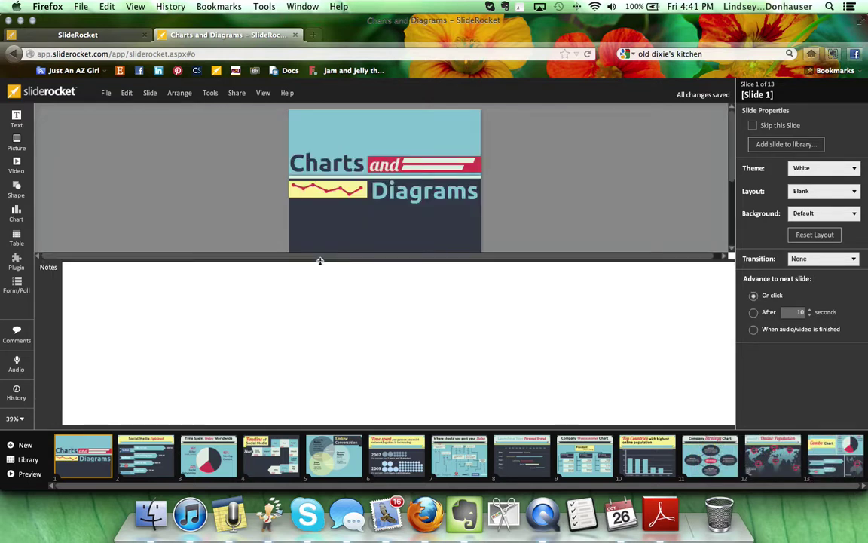
Step: Fill the first slide's notes with two paragraphs of Lorem ipsum placeholder text
click(352, 334)
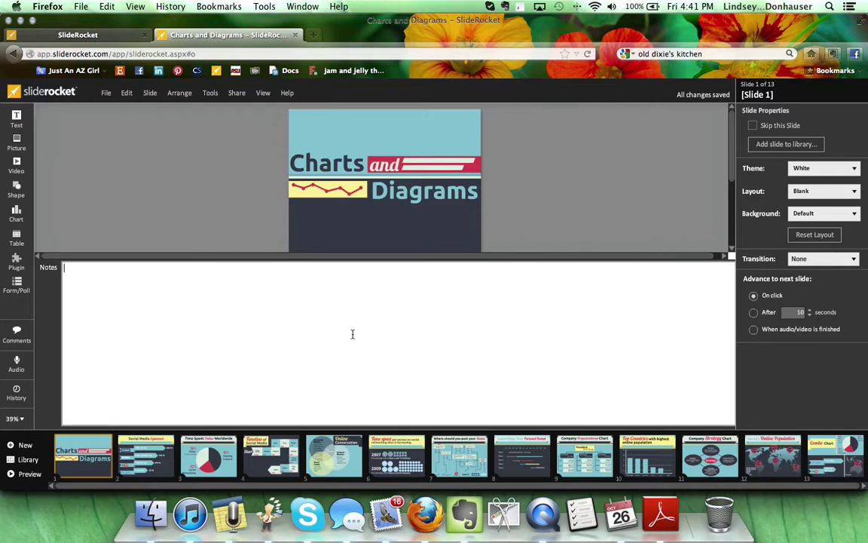
text(g)
text(reeking)
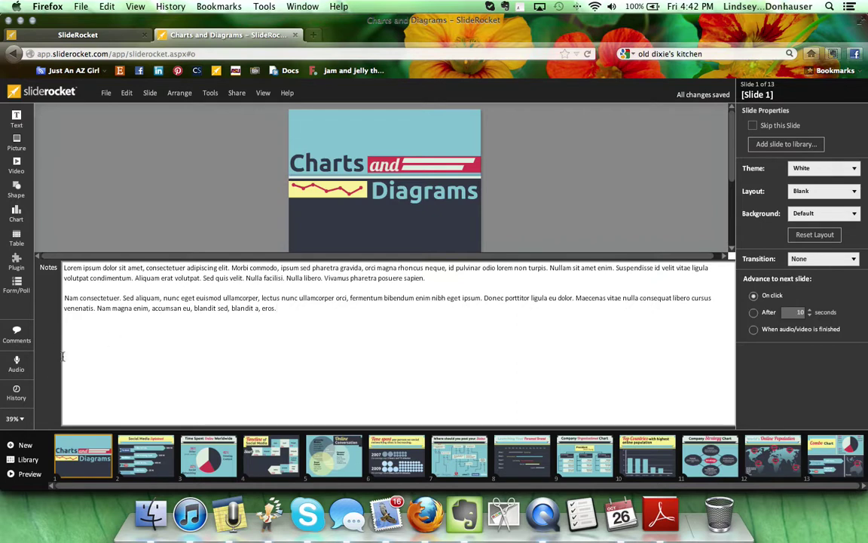
Step: Open the audio recorder for the first slide and lower the input level to about 70% of its scale
click(17, 365)
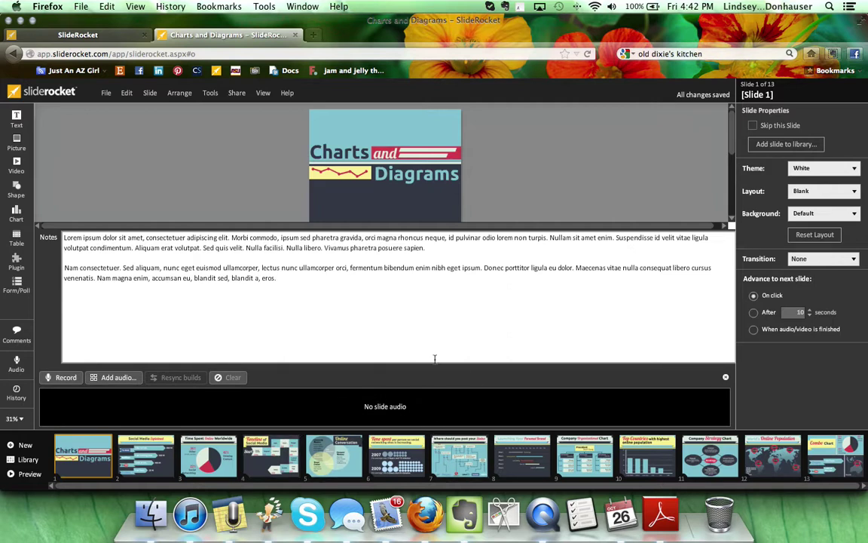
click(66, 378)
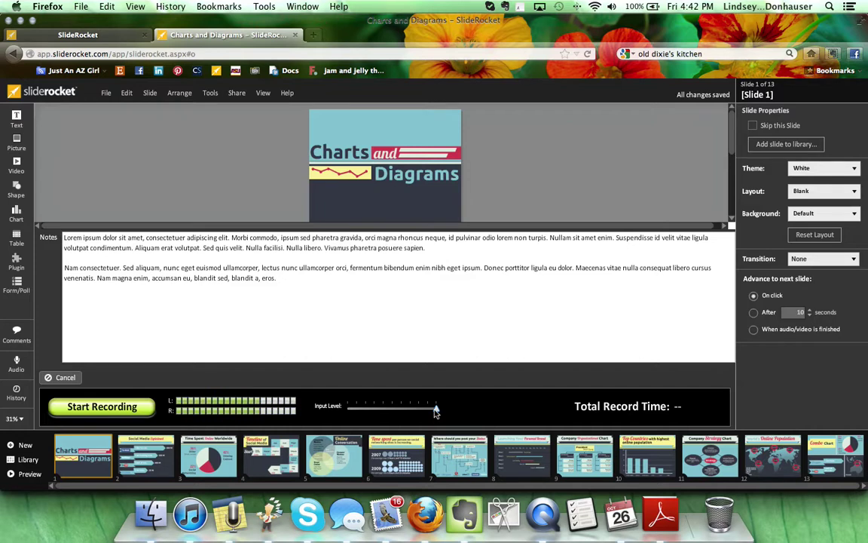
drag(435, 412, 412, 415)
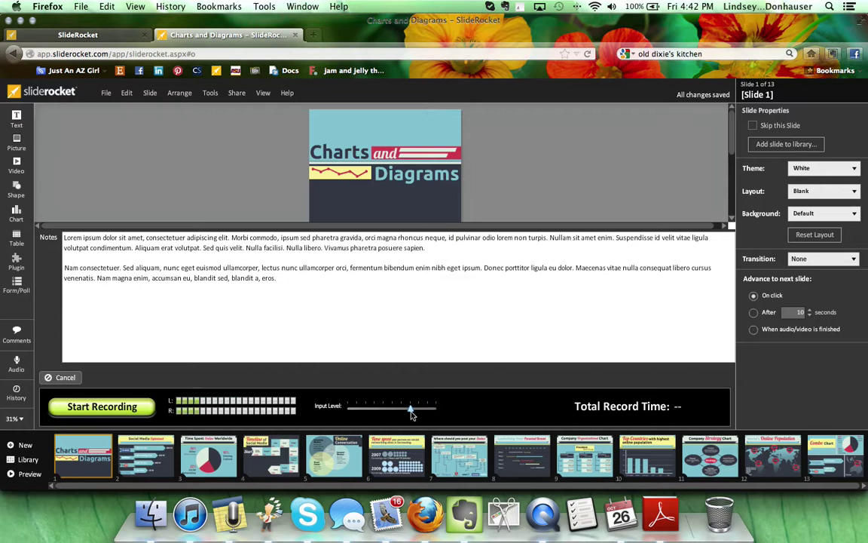
Step: Record a narration clip of about 7 seconds for the first slide and preview it
click(111, 408)
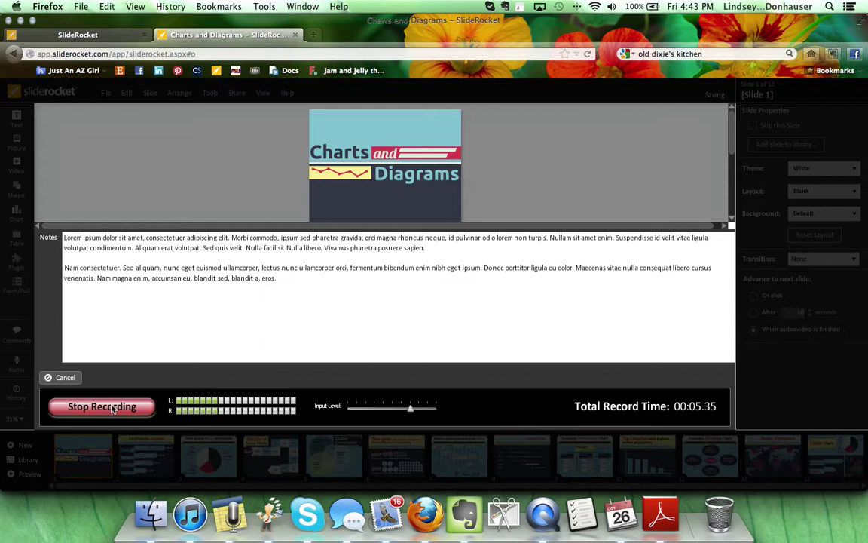
click(101, 407)
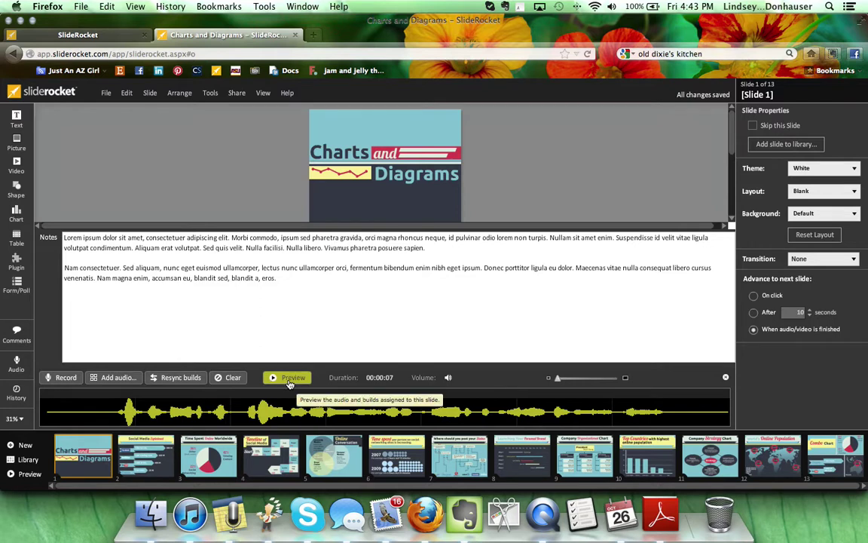
click(290, 380)
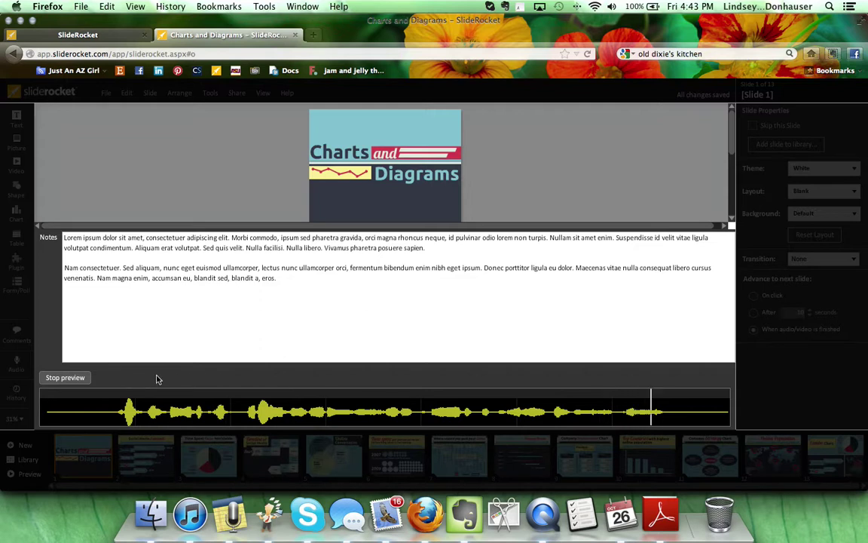
click(75, 379)
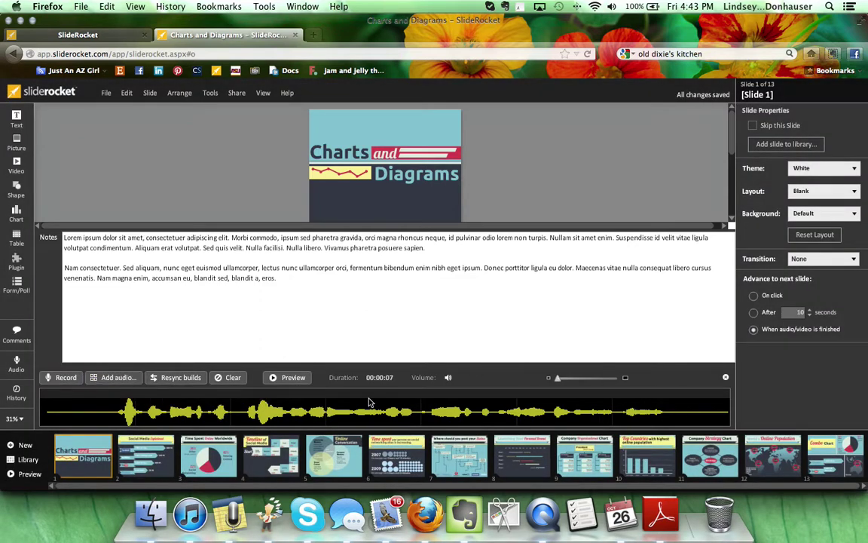
Step: Delete the first slide's audio and record a replacement clip of about 2 seconds
click(236, 377)
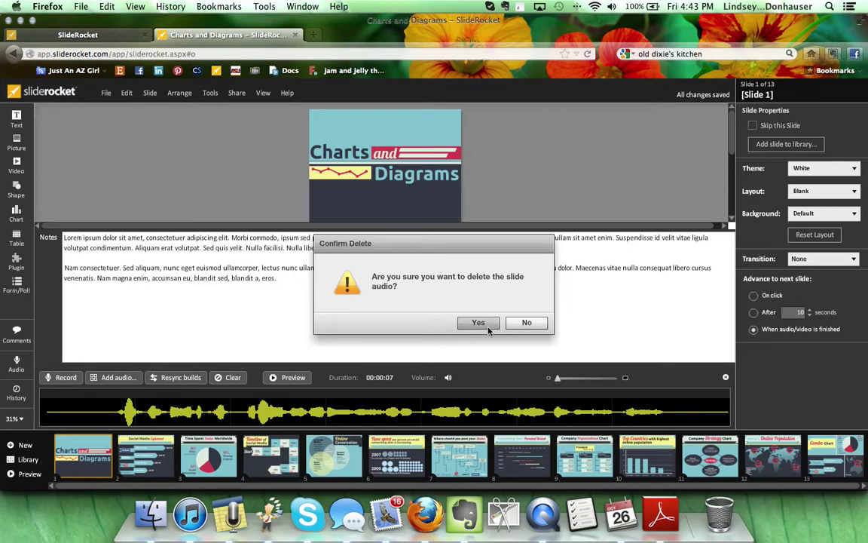
click(491, 324)
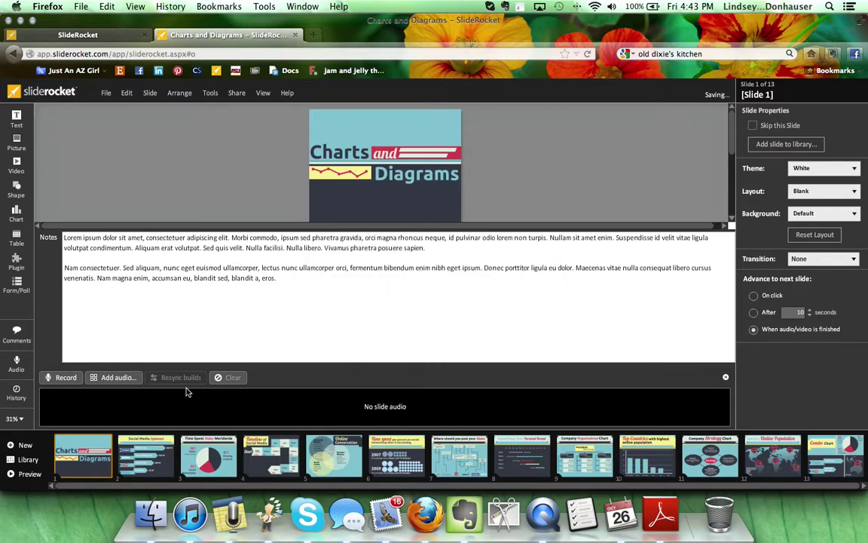
click(61, 380)
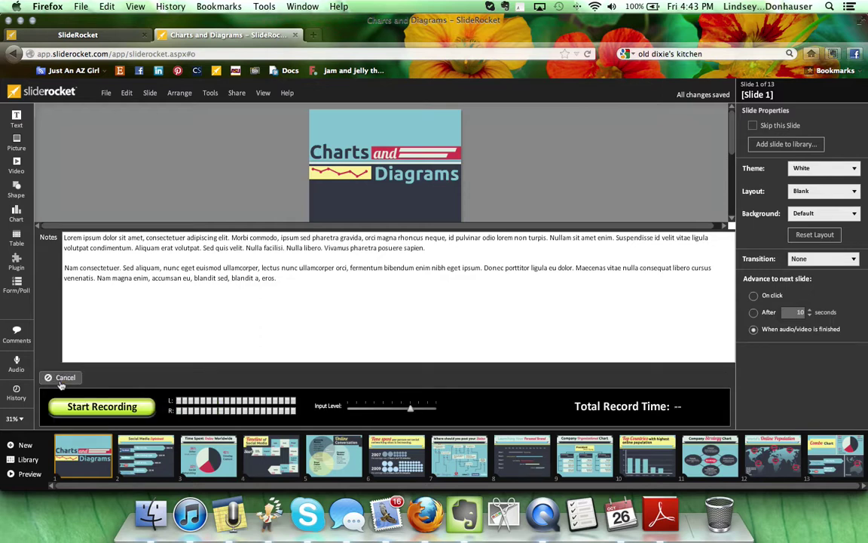
click(74, 407)
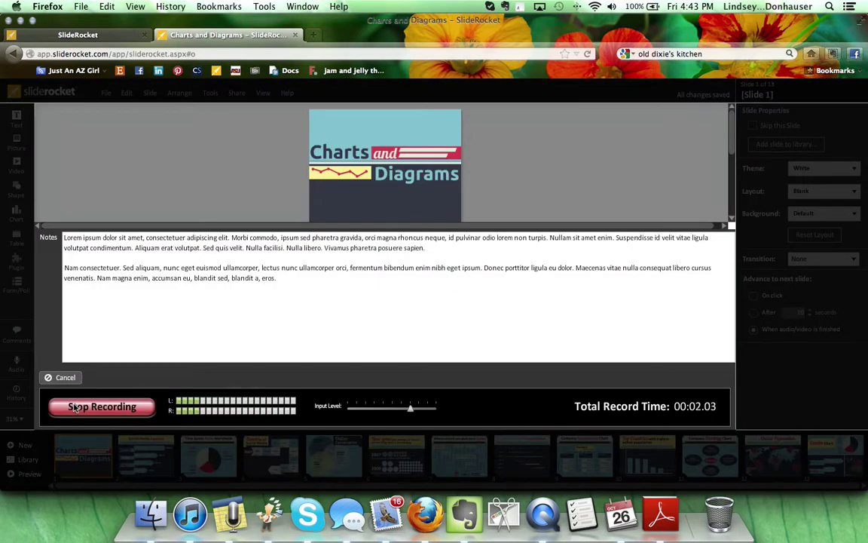
click(77, 408)
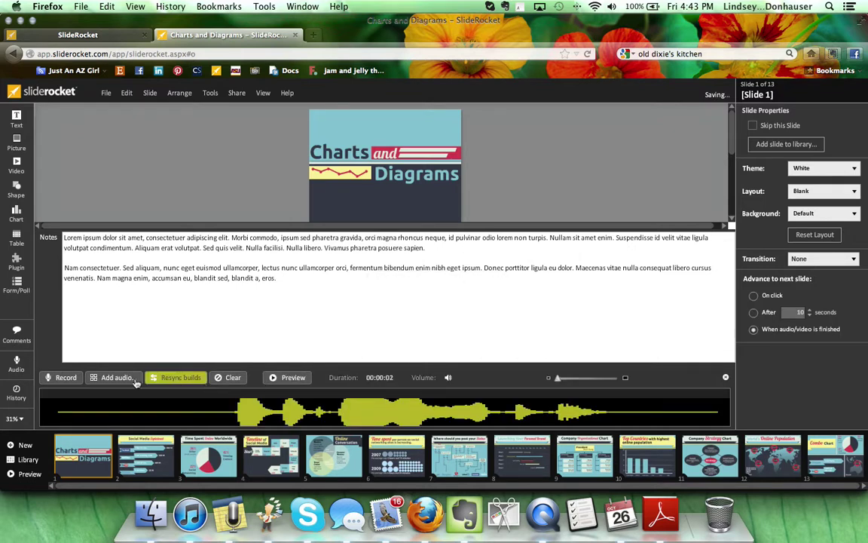
click(291, 378)
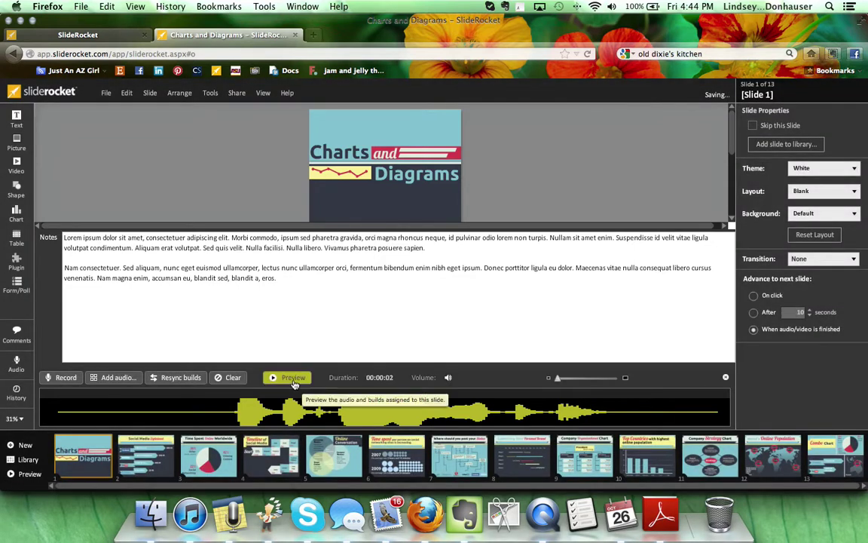
Step: Record about 15 seconds of narration for the Social Media Explained slide with its builds synchronized to the audio
click(162, 475)
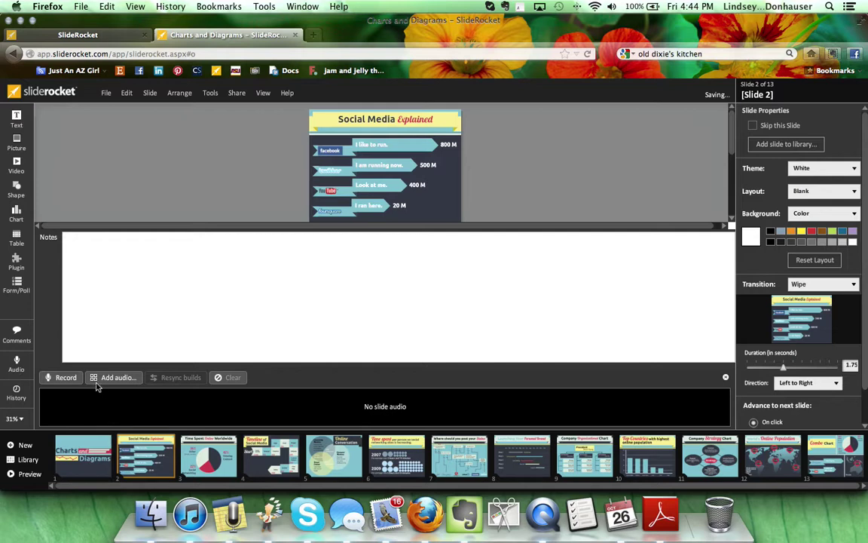
click(66, 380)
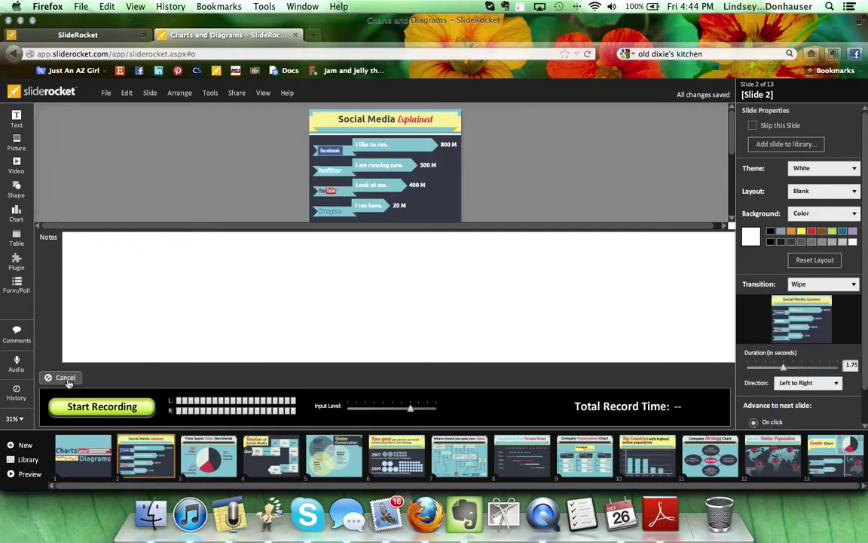
click(108, 412)
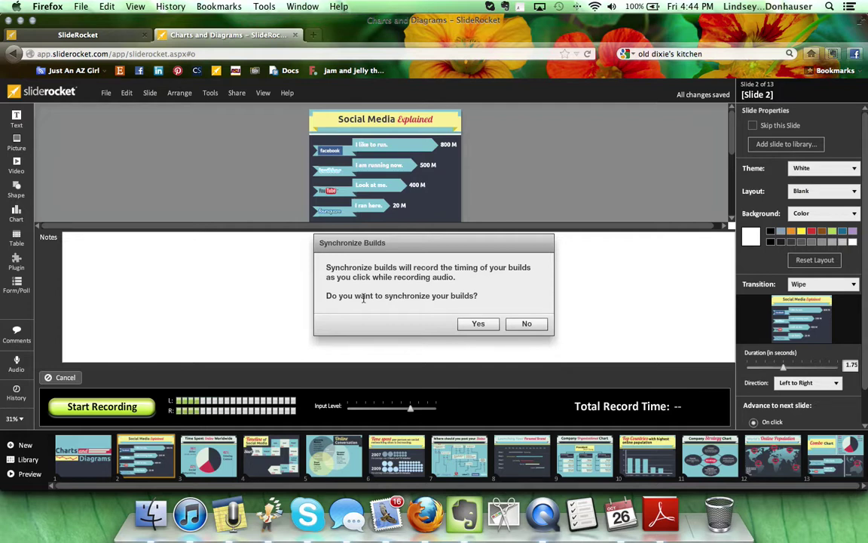
click(478, 324)
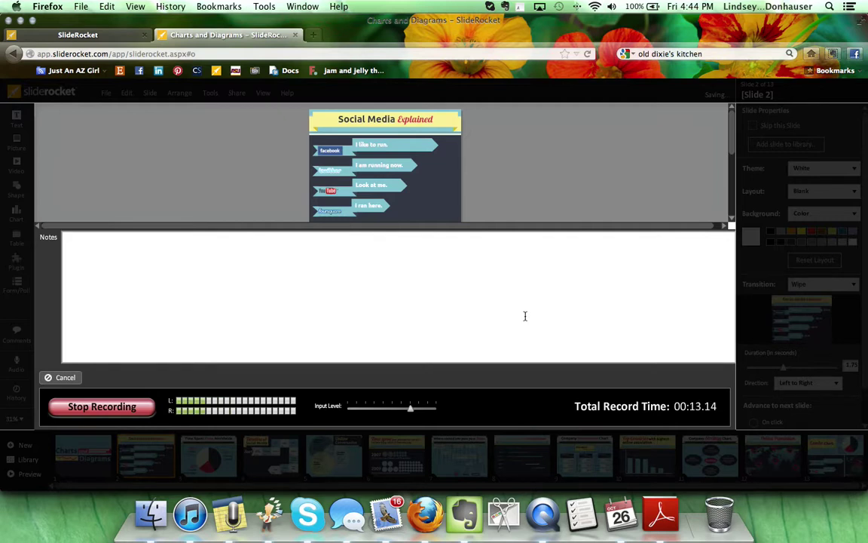
click(121, 413)
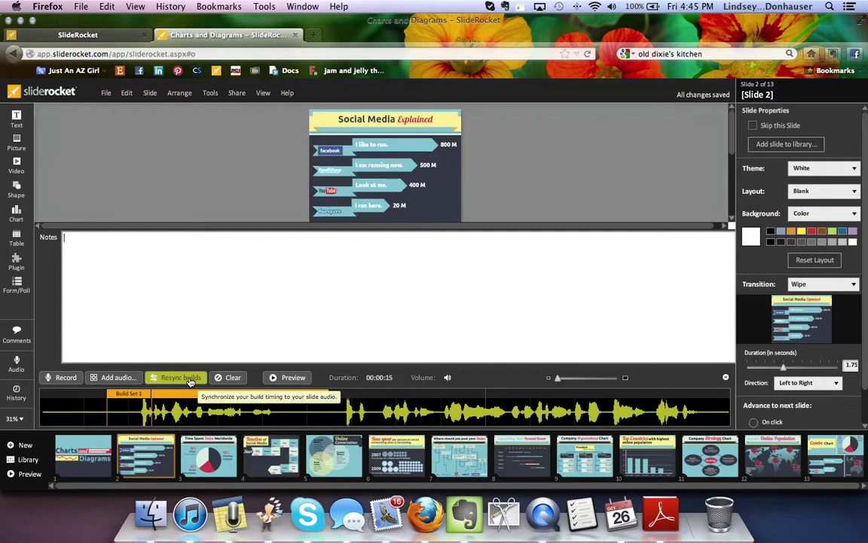
click(288, 93)
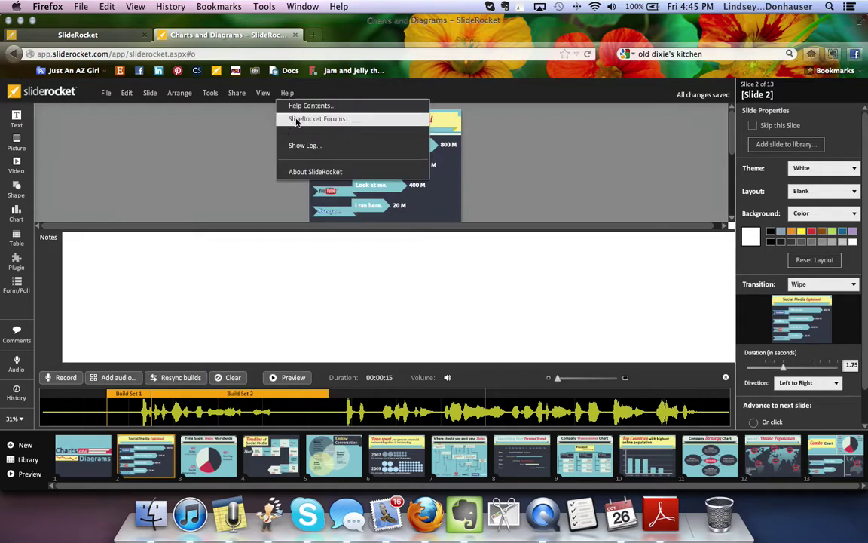
click(242, 144)
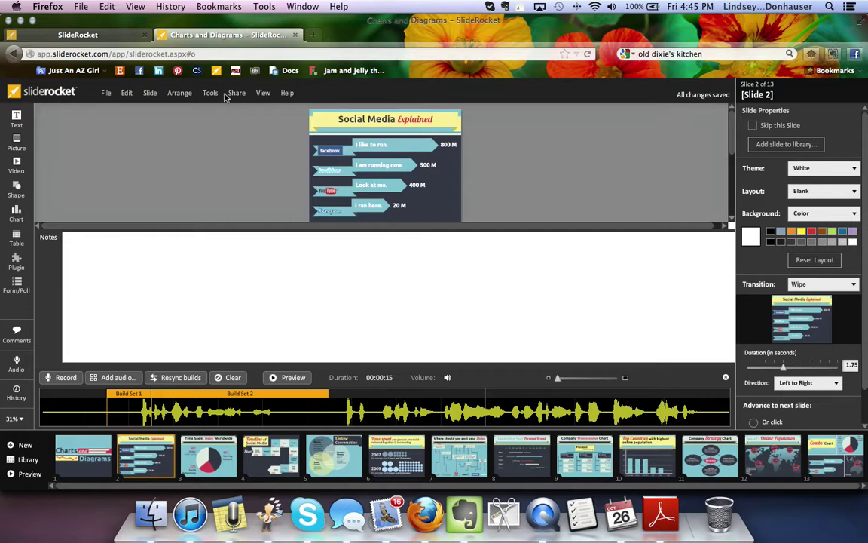
click(263, 94)
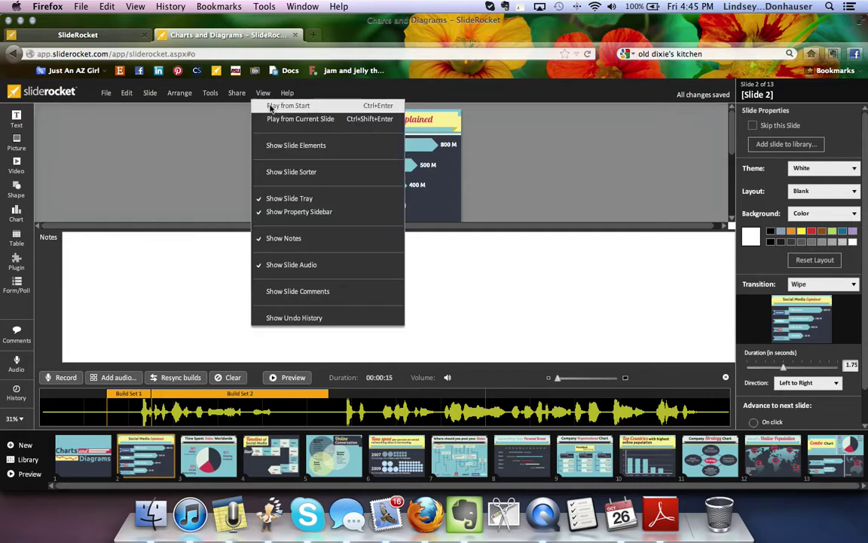